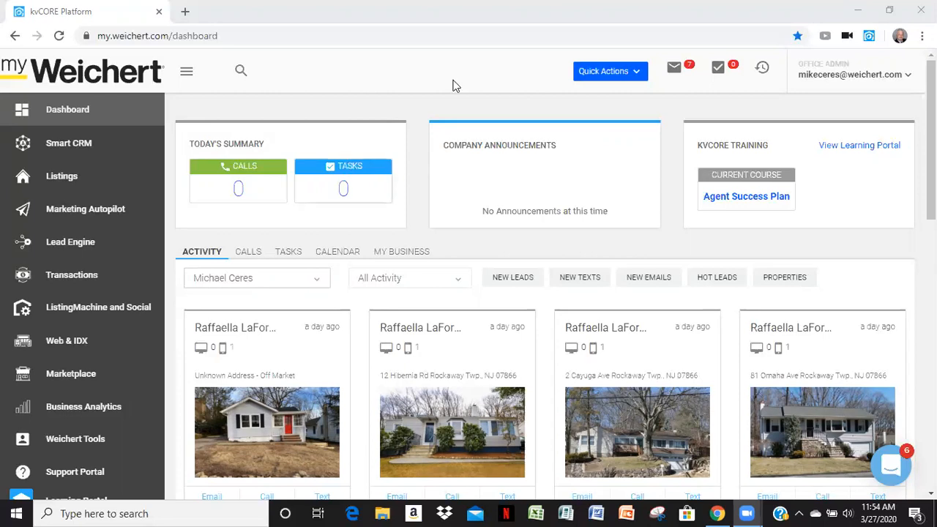
# Open the Smart Campaigns library in Marketing Autopilot and show 50 campaigns per page in My Library
pyautogui.click(47, 212)
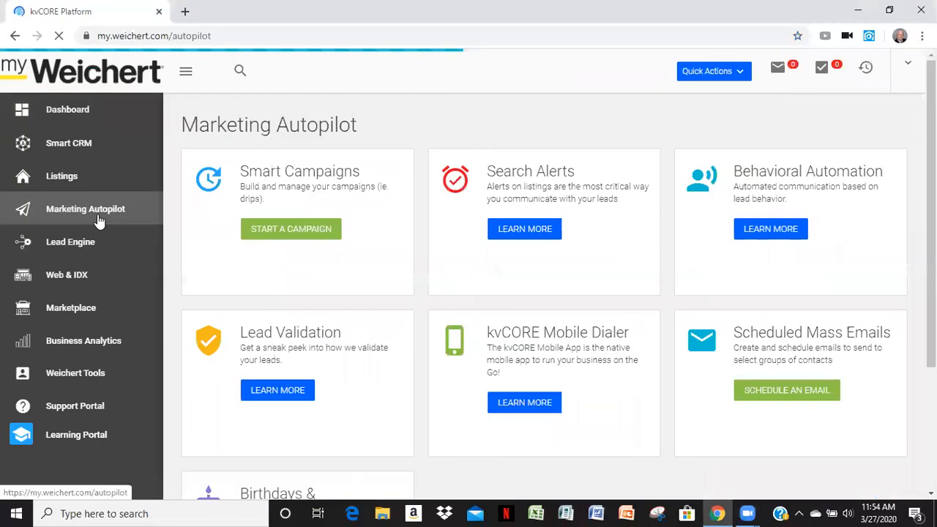
pyautogui.click(291, 232)
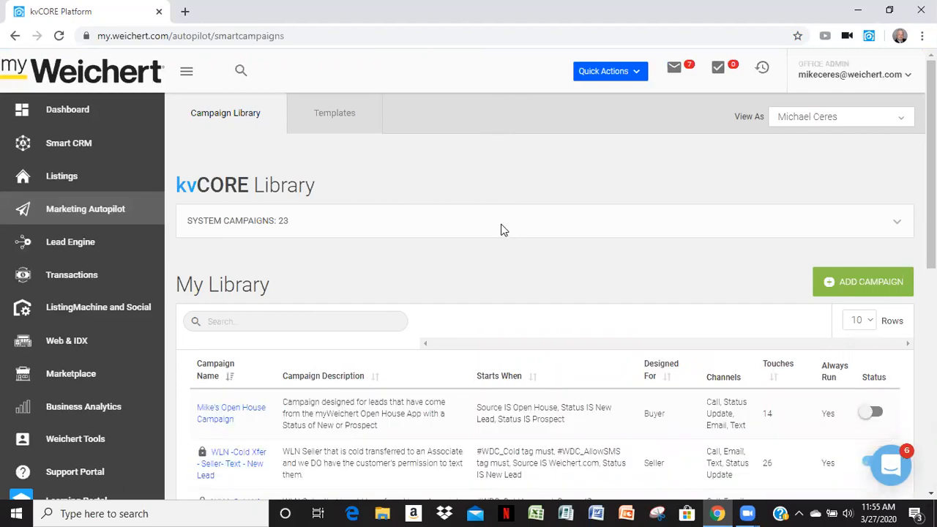
pyautogui.scroll(-6, 501, 270)
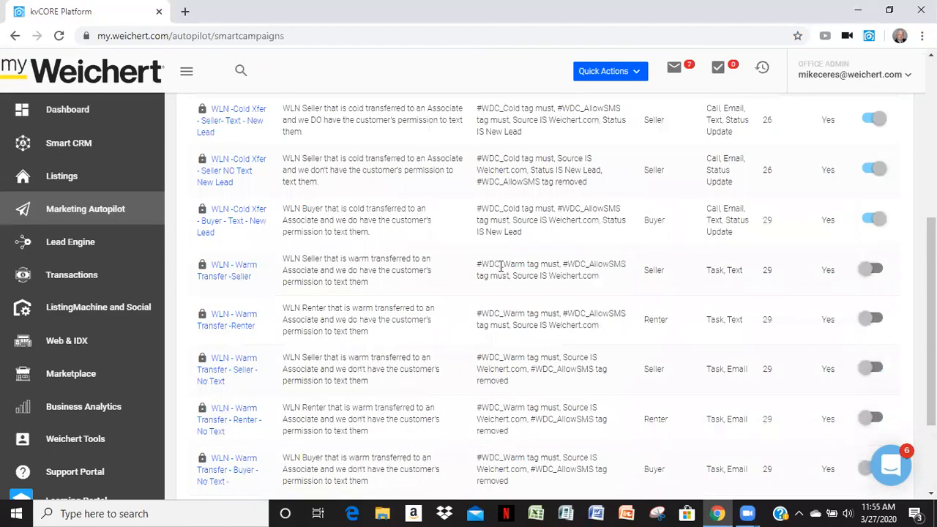
pyautogui.scroll(6, 499, 267)
pyautogui.scroll(-10, 424, 320)
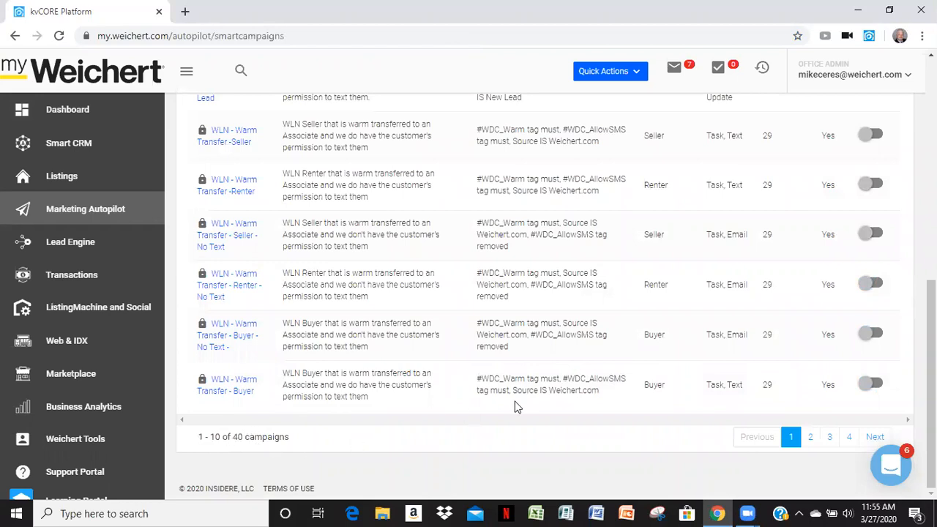
pyautogui.scroll(10, 571, 407)
pyautogui.click(868, 324)
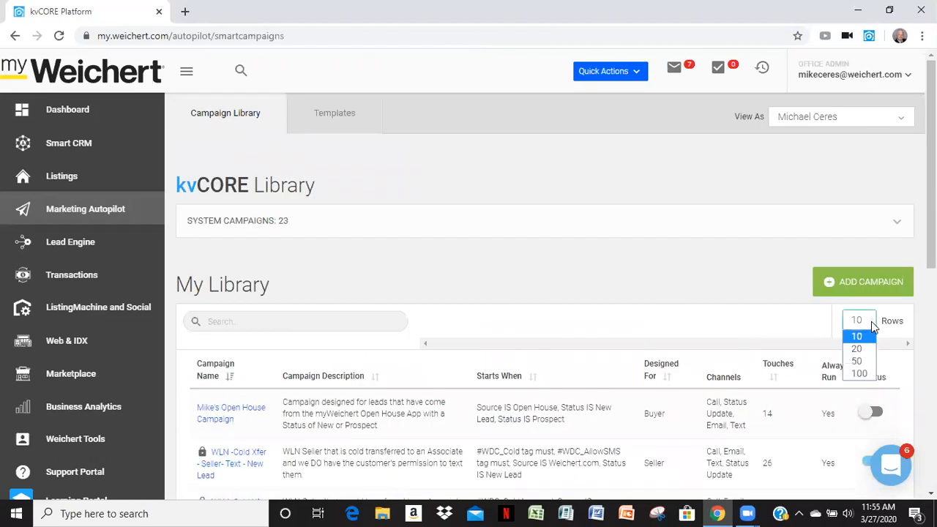
pyautogui.click(855, 361)
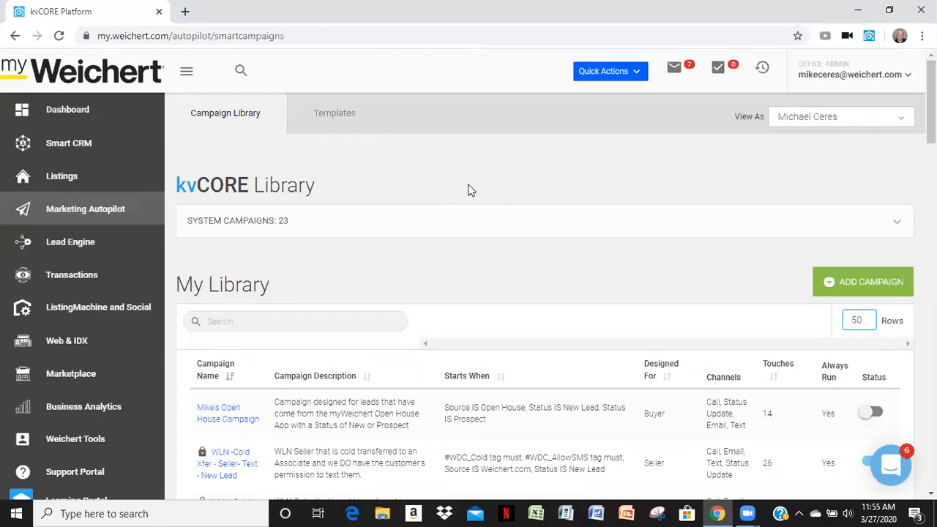
# Find the Weichert - Open House campaign in My Library and open its details
pyautogui.scroll(-2, 483, 208)
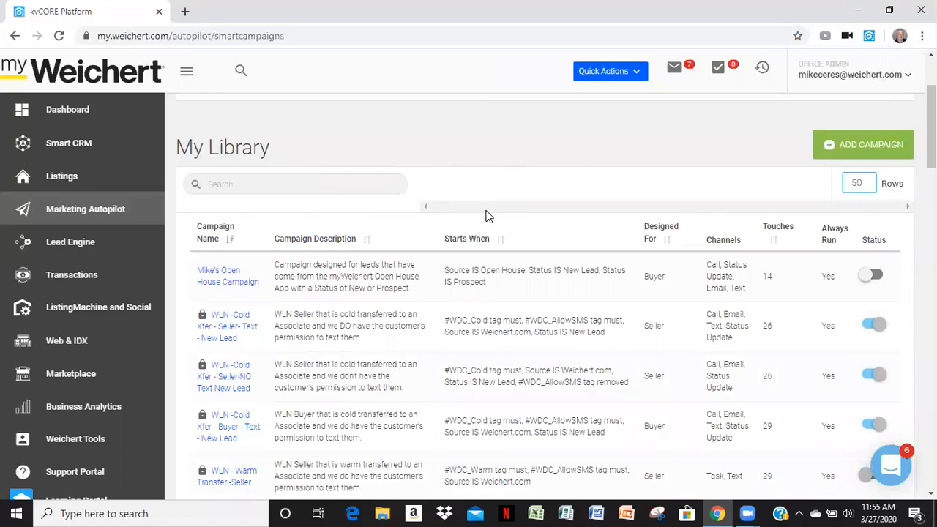
pyautogui.scroll(-5, 487, 214)
pyautogui.scroll(-3, 487, 213)
pyautogui.scroll(-2, 487, 211)
pyautogui.scroll(-2, 463, 207)
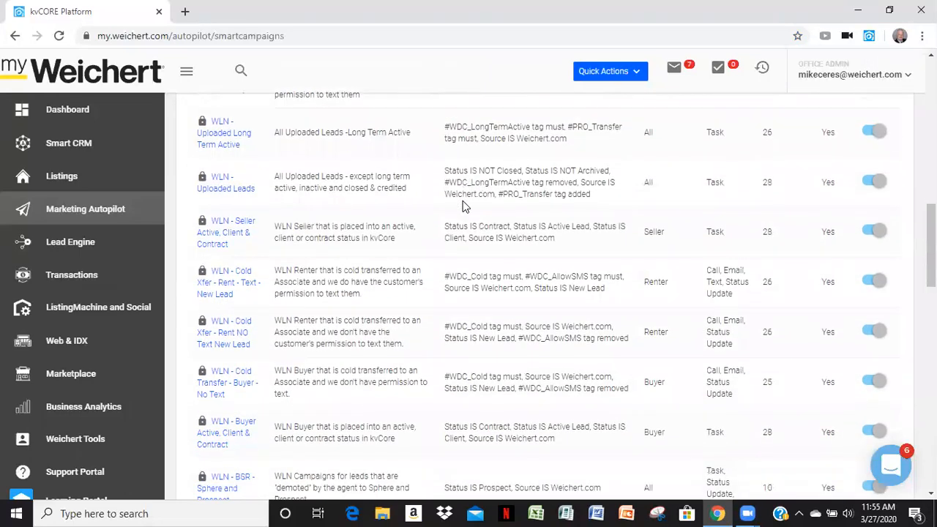
pyautogui.scroll(-2, 462, 207)
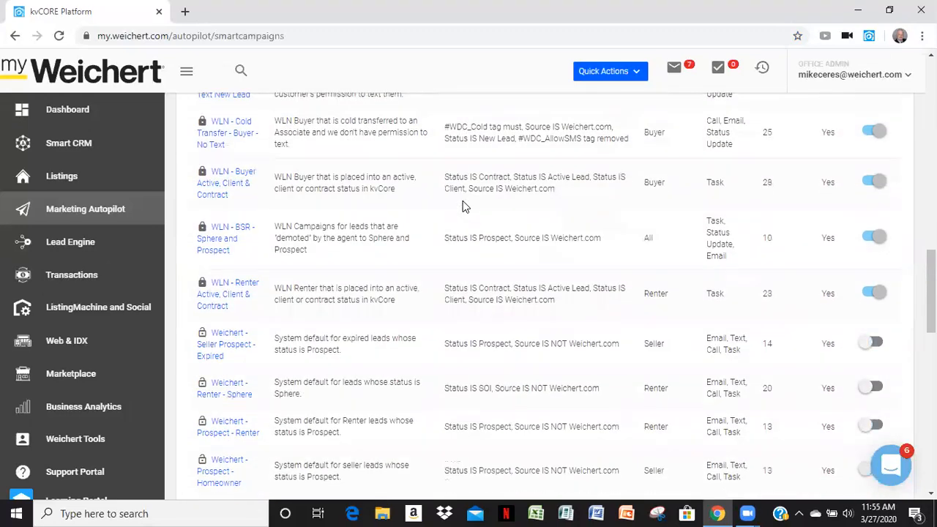
pyautogui.scroll(-4, 462, 206)
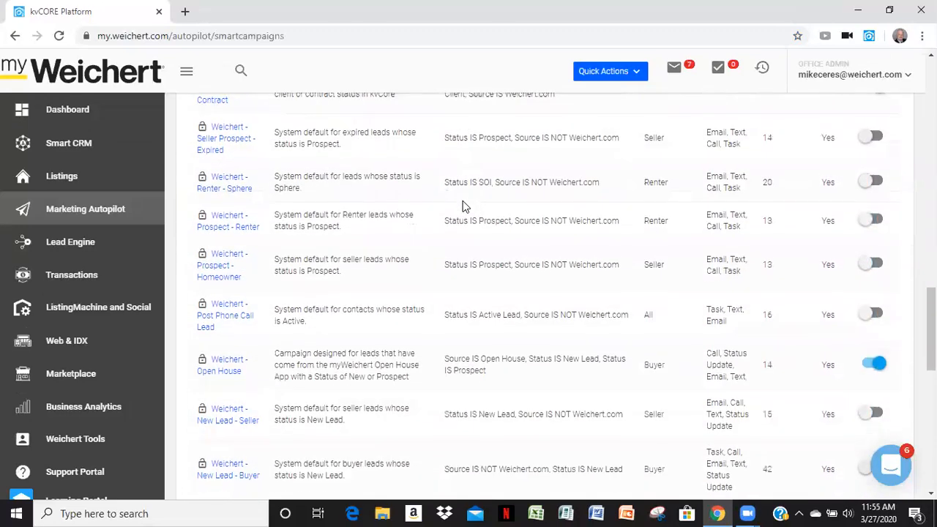
pyautogui.scroll(-1, 463, 206)
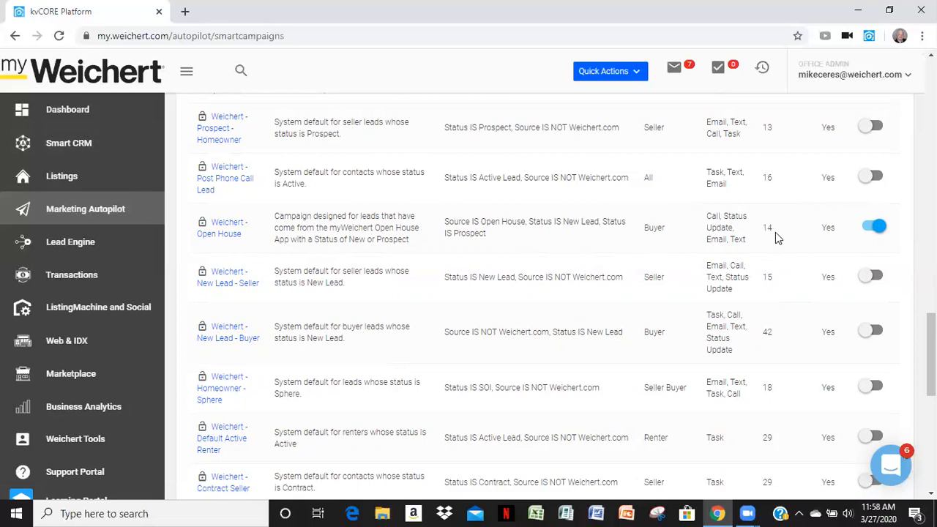
pyautogui.click(222, 229)
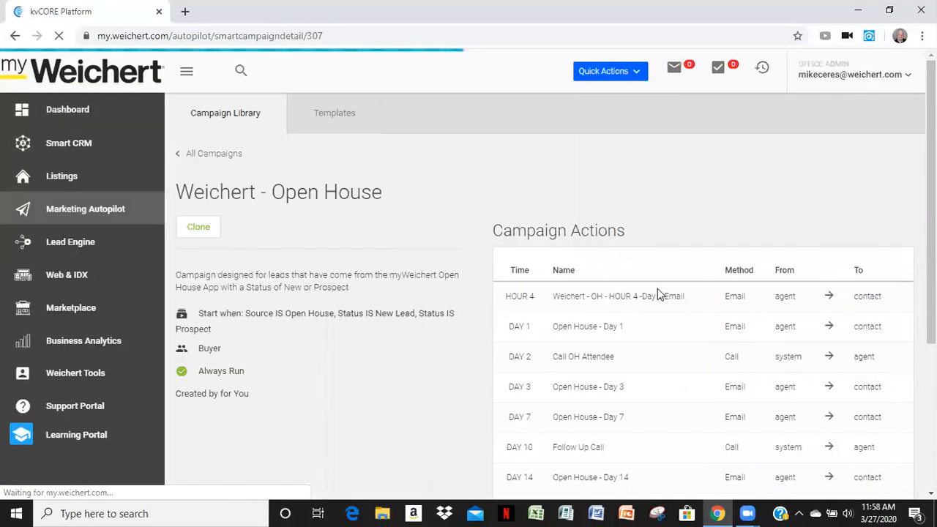
# Review the schedule of campaign actions in the Weichert - Open House campaign, from Hour 4 through Day 120
pyautogui.scroll(-3, 699, 292)
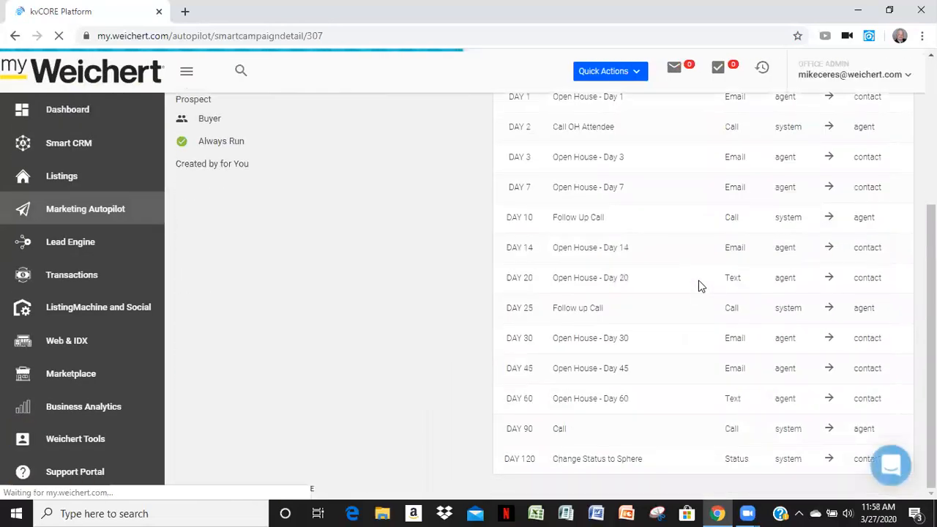
pyautogui.scroll(1, 698, 282)
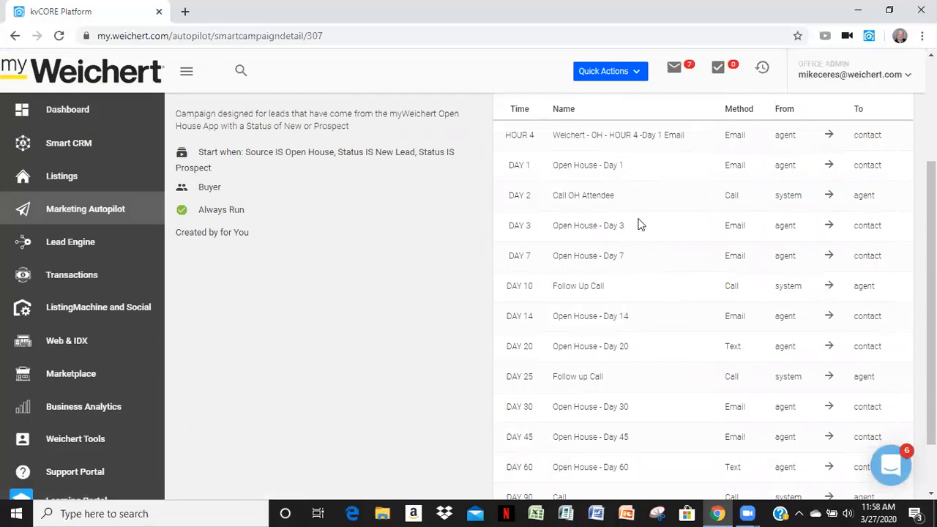
pyautogui.scroll(1, 659, 219)
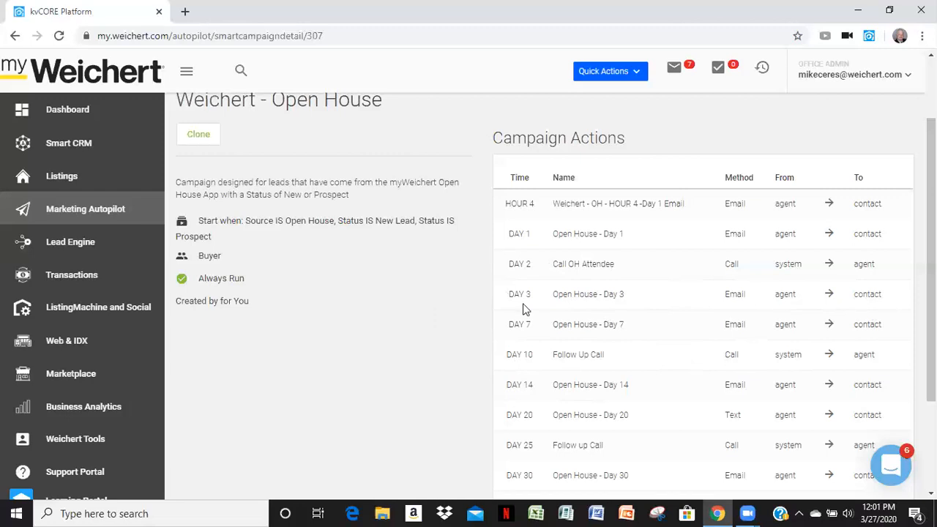
pyautogui.scroll(1, 386, 309)
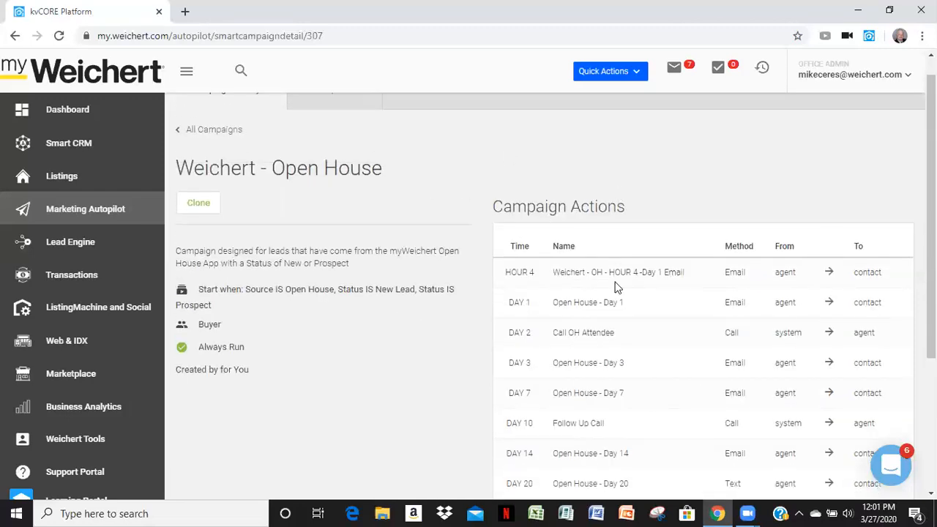
pyautogui.scroll(-1, 441, 309)
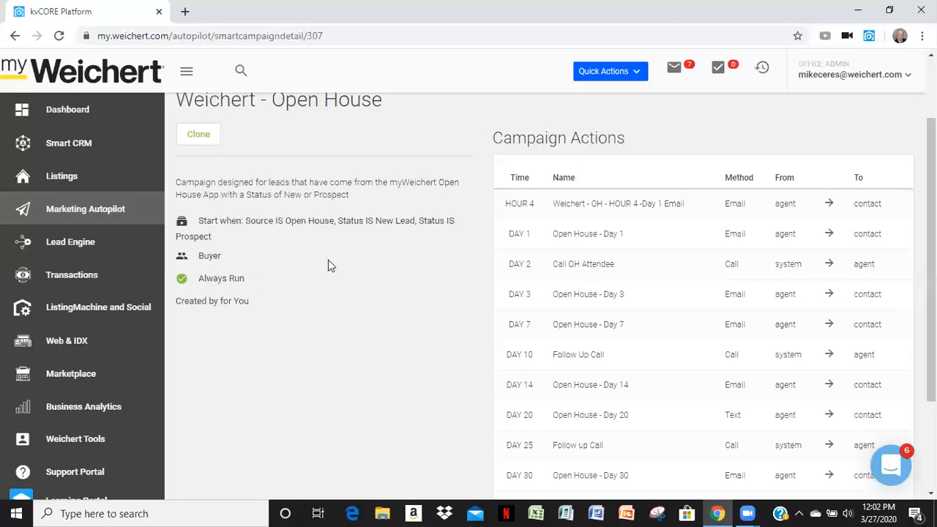
pyautogui.scroll(-2, 344, 278)
# Start cloning the Weichert - Open House campaign and set its campaign scope to the individual agent listed under Agents
pyautogui.scroll(3, 360, 291)
pyautogui.click(193, 228)
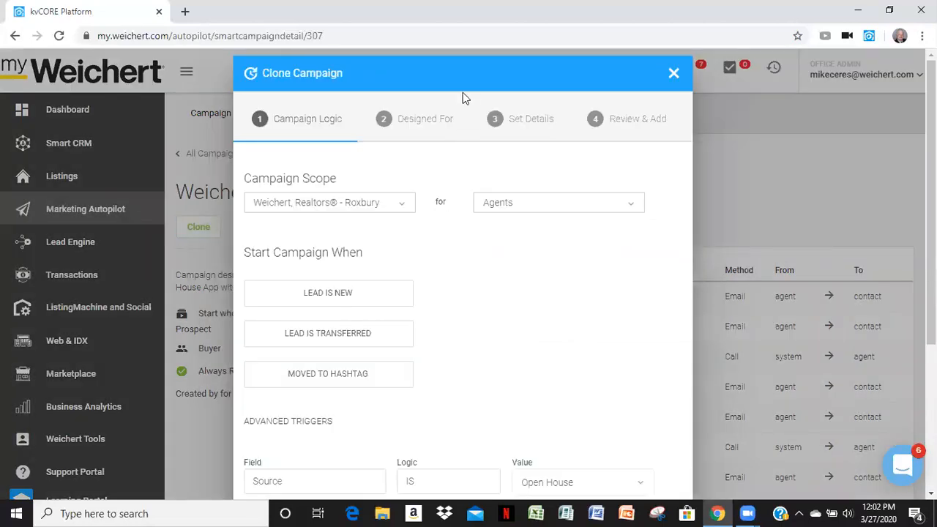
pyautogui.scroll(-3, 559, 272)
pyautogui.scroll(2, 417, 166)
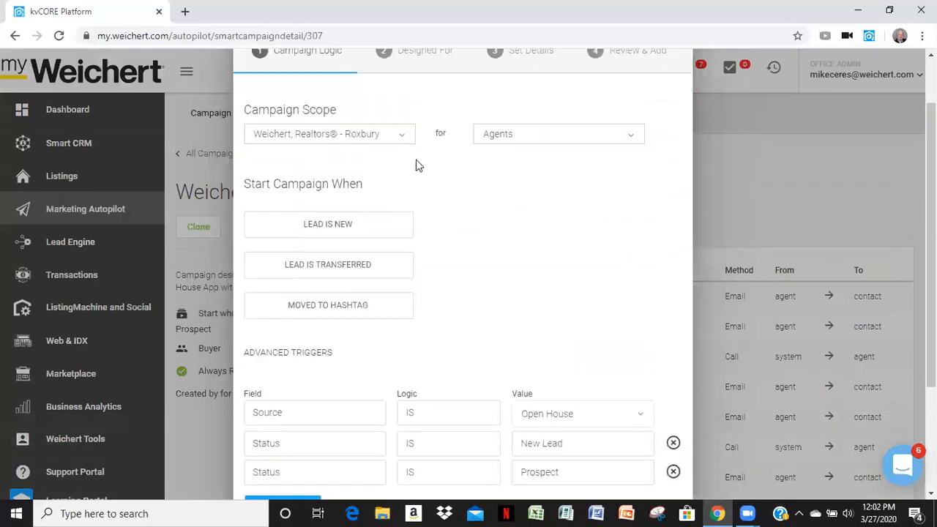
pyautogui.click(404, 140)
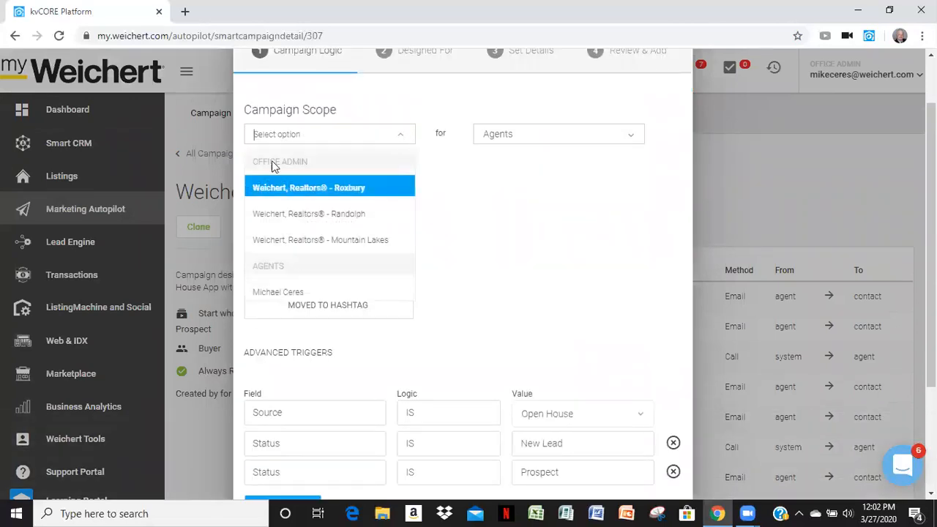
pyautogui.click(283, 294)
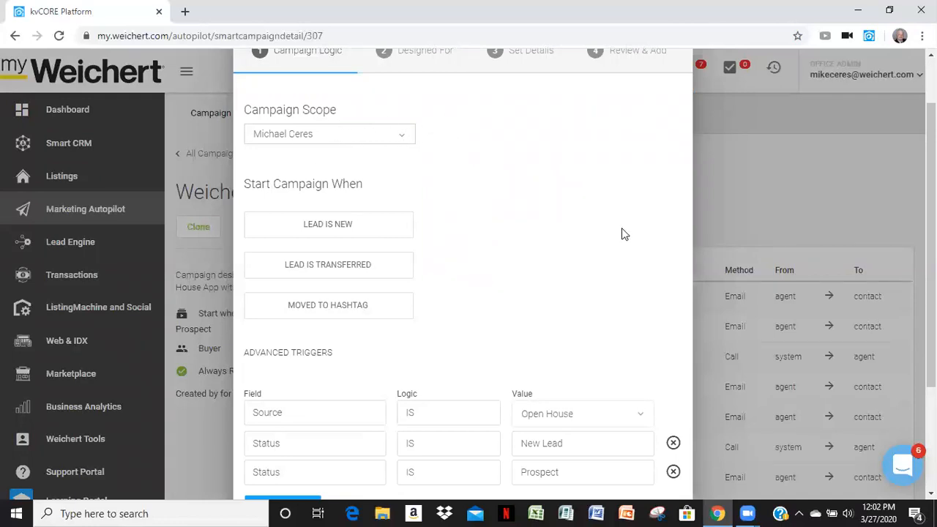
# Keep the existing start triggers, Buyer audience and campaign details, and finish cloning the campaign as Weichert - Open House (Copy)
pyautogui.scroll(-3, 578, 220)
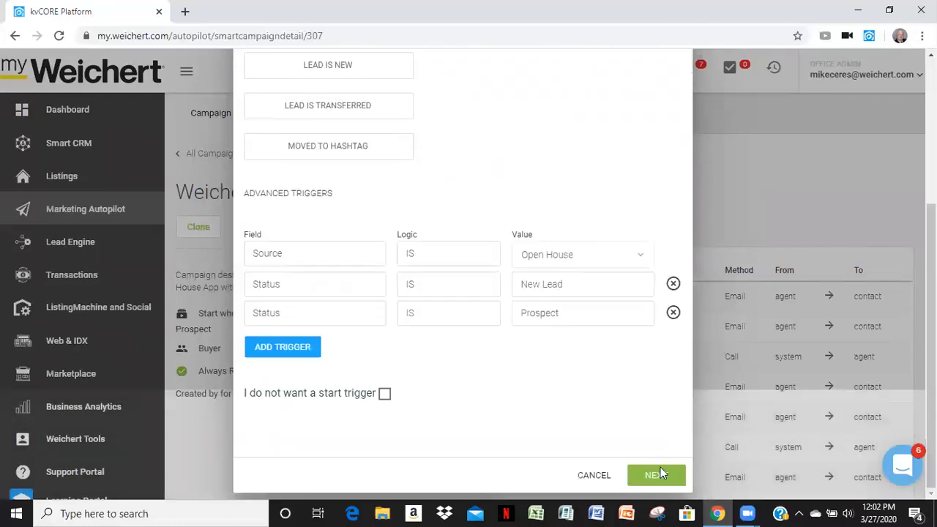
pyautogui.scroll(3, 553, 295)
pyautogui.scroll(-3, 615, 219)
pyautogui.click(656, 478)
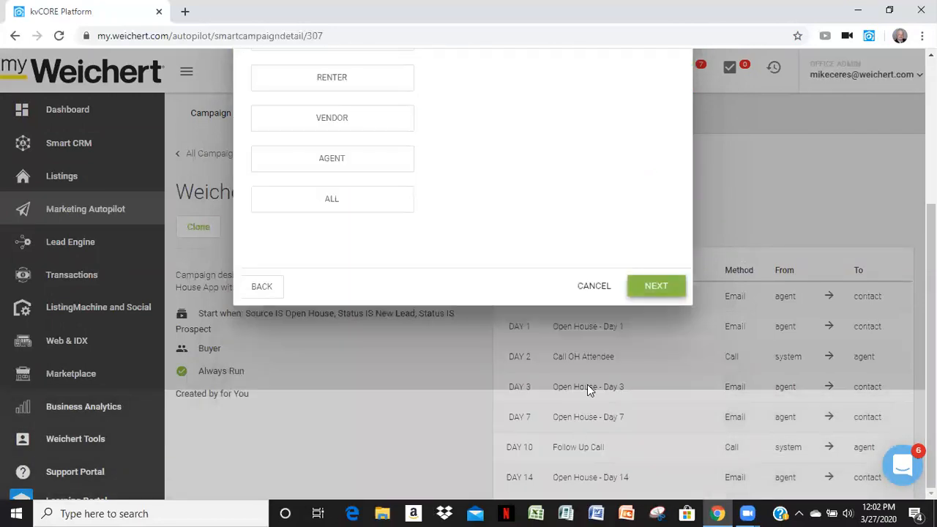
pyautogui.click(655, 287)
pyautogui.click(655, 243)
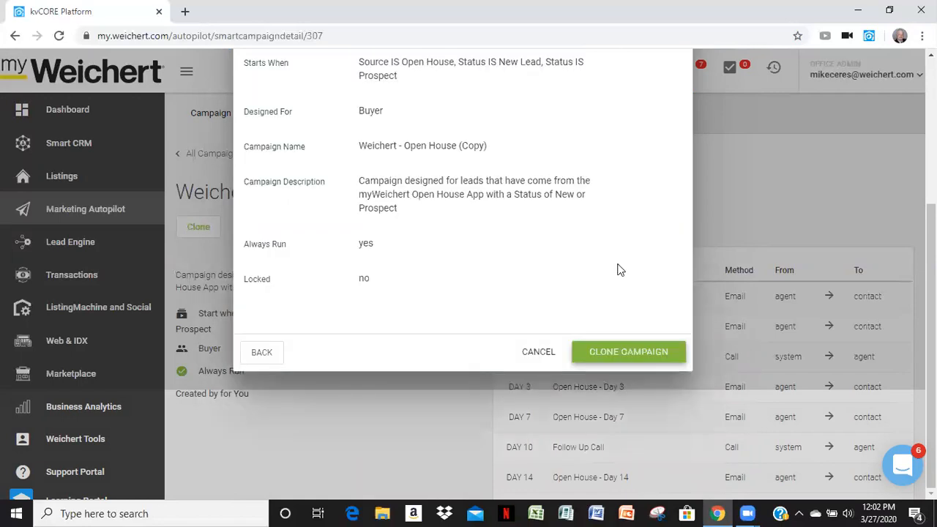
pyautogui.click(647, 356)
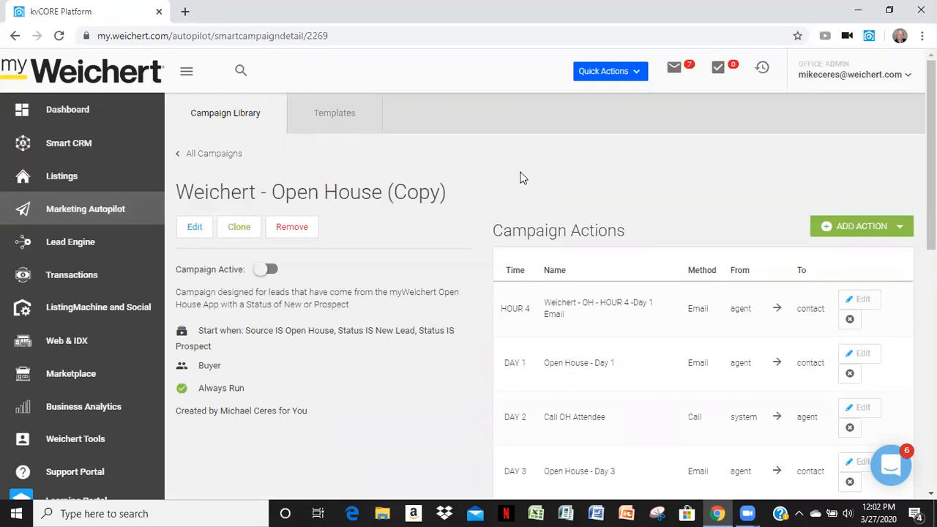
# Examine the email template used by the Hour 4 action of the cloned campaign, and close the action without updating it
pyautogui.scroll(-2, 746, 252)
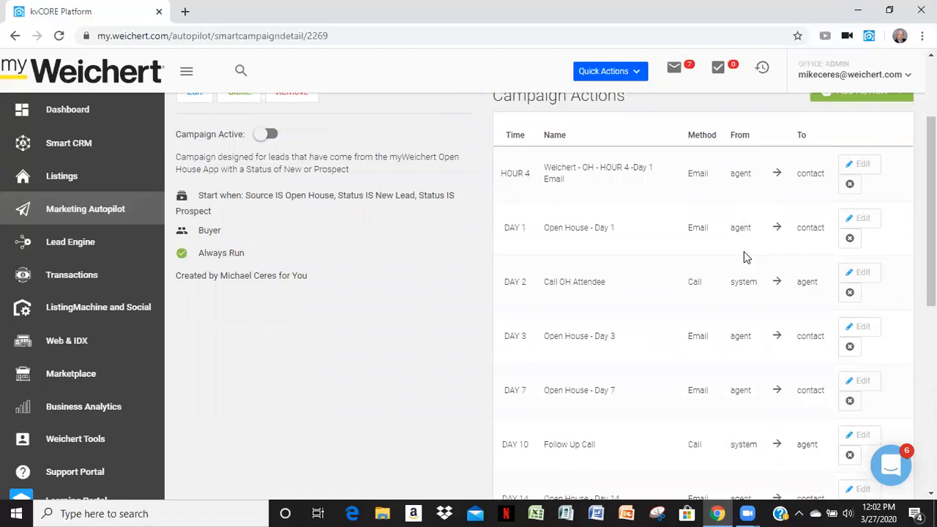
pyautogui.scroll(2, 669, 228)
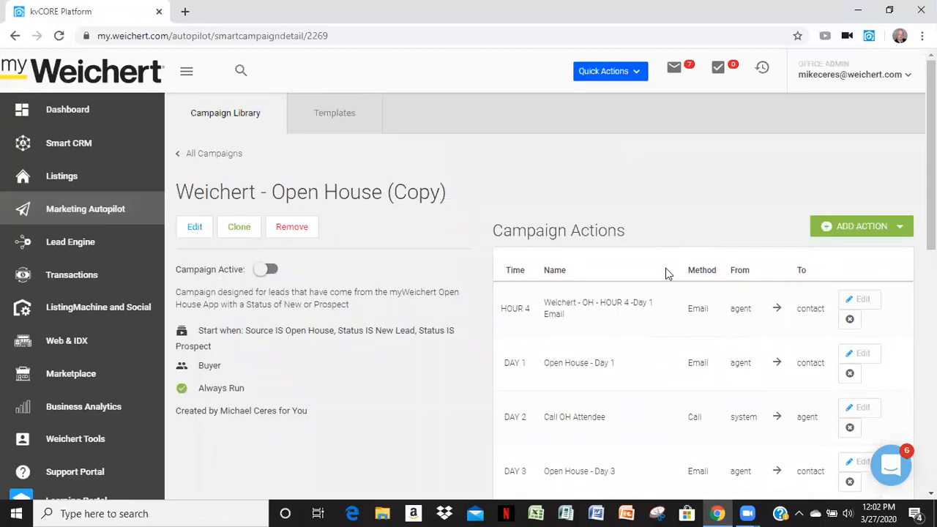
pyautogui.scroll(-1, 668, 273)
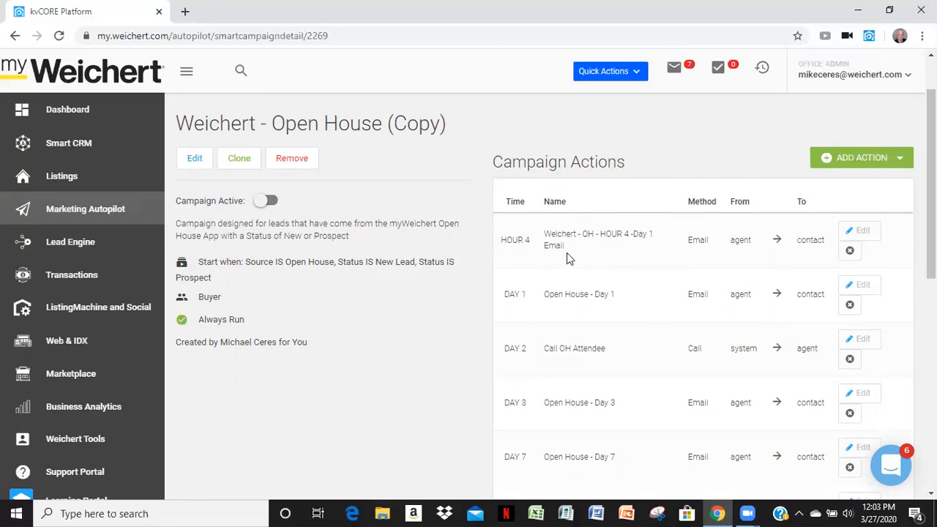
pyautogui.click(863, 233)
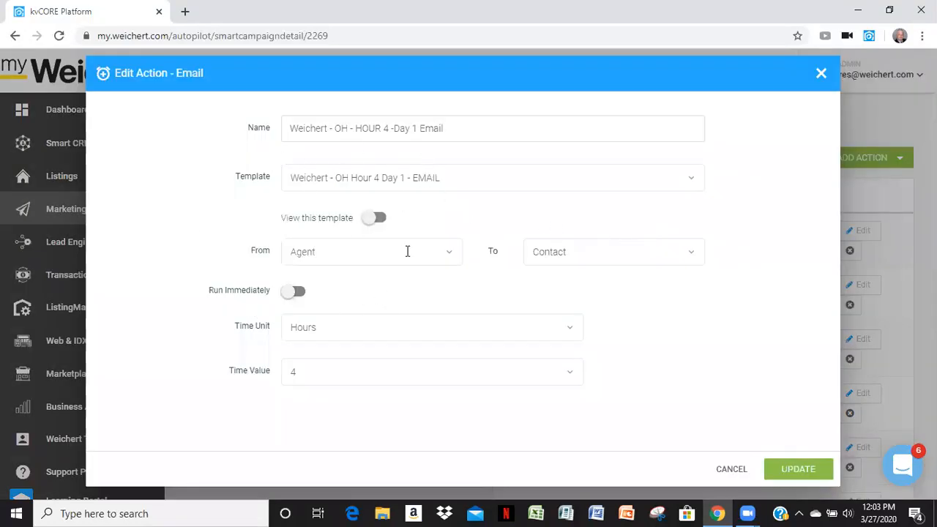
pyautogui.click(372, 219)
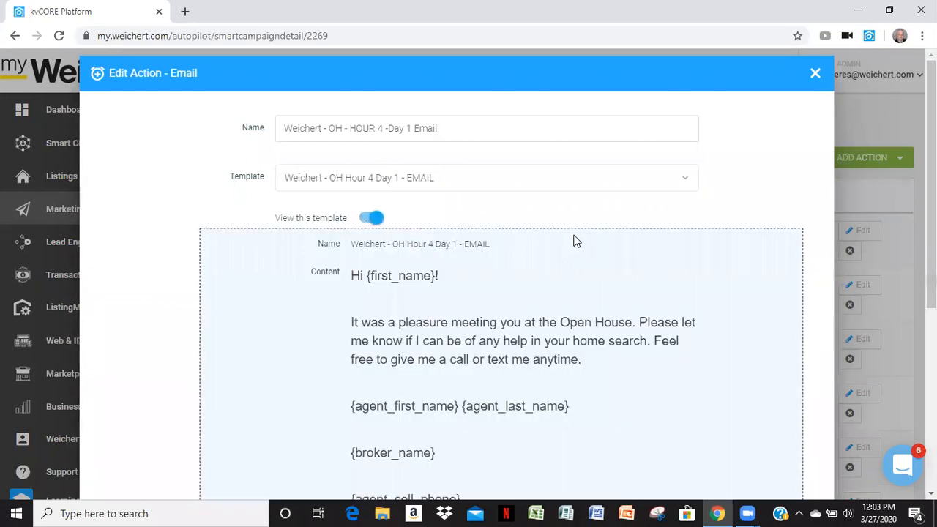
pyautogui.scroll(-2, 575, 240)
pyautogui.scroll(1, 685, 250)
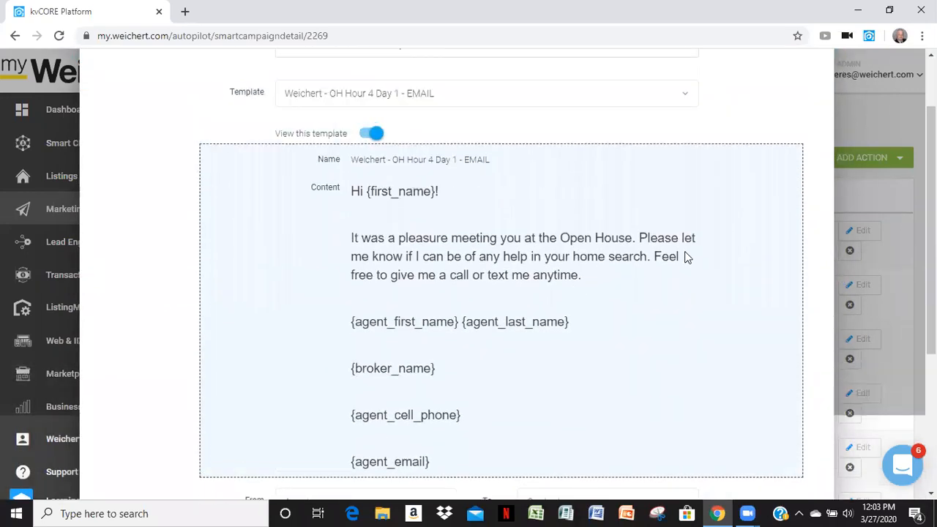
pyautogui.scroll(-1, 689, 252)
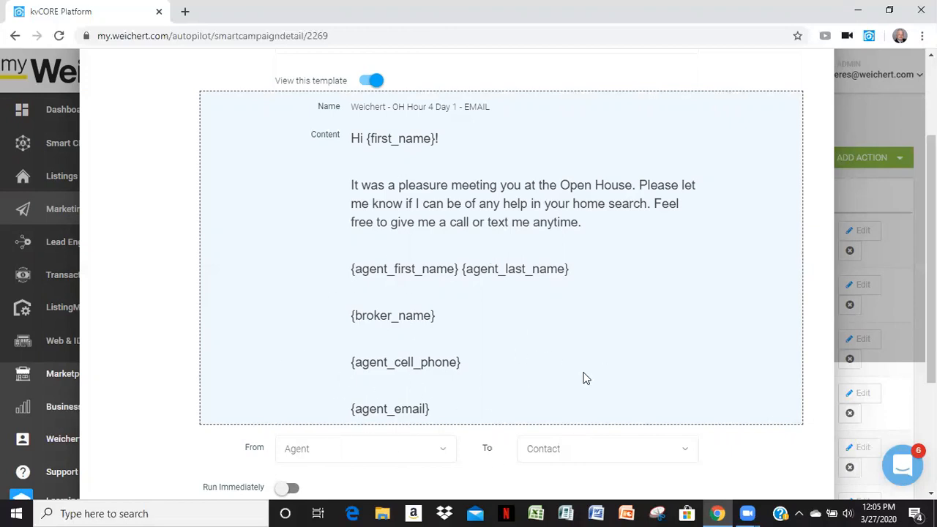
pyautogui.scroll(2, 659, 366)
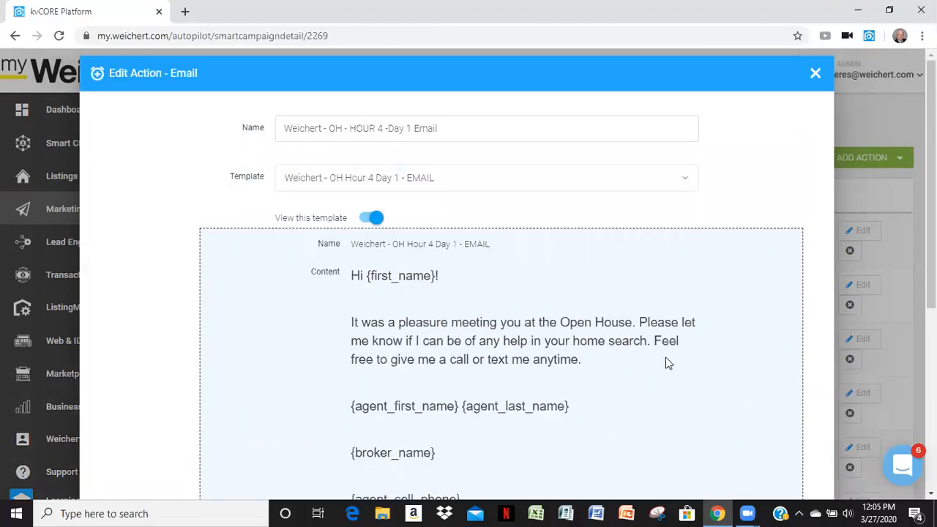
pyautogui.click(816, 73)
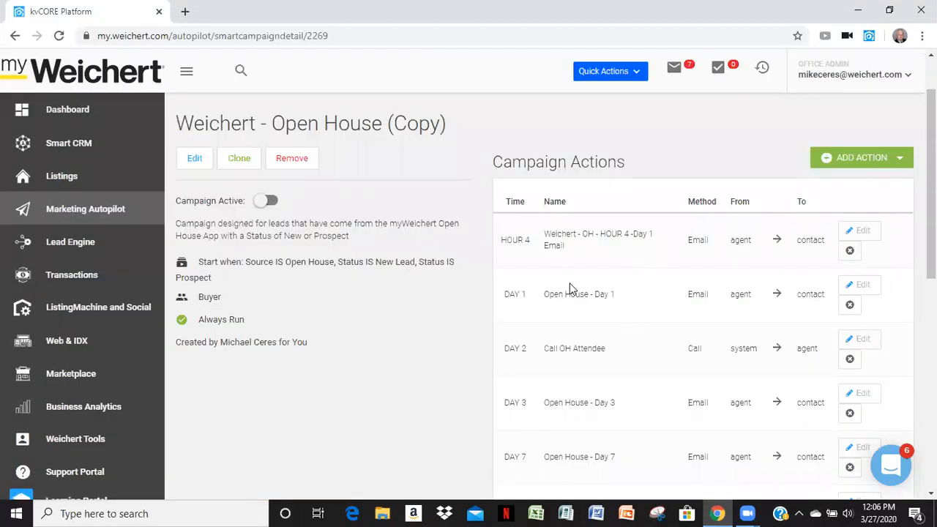
pyautogui.scroll(1, 454, 329)
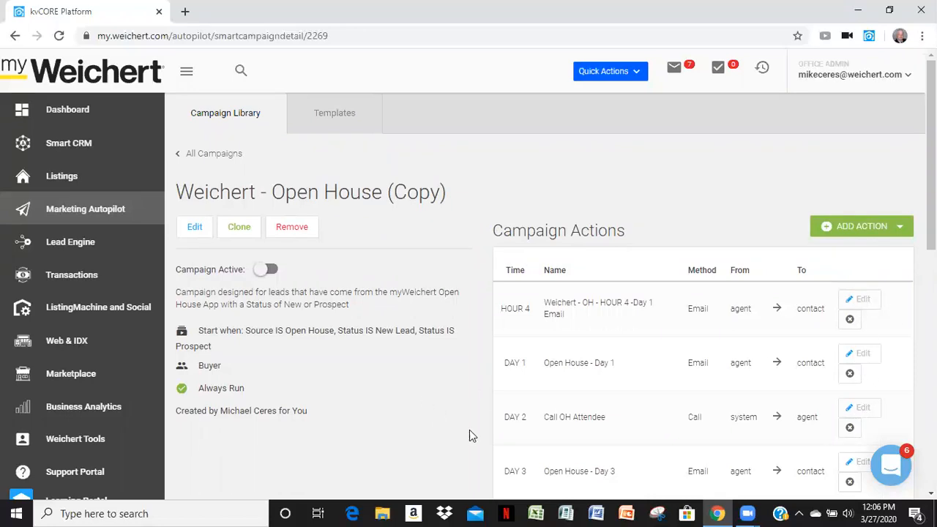
# Examine the call template used by the Day 2 Call OH Attendee action of the cloned campaign, and close the action without updating it
pyautogui.click(863, 412)
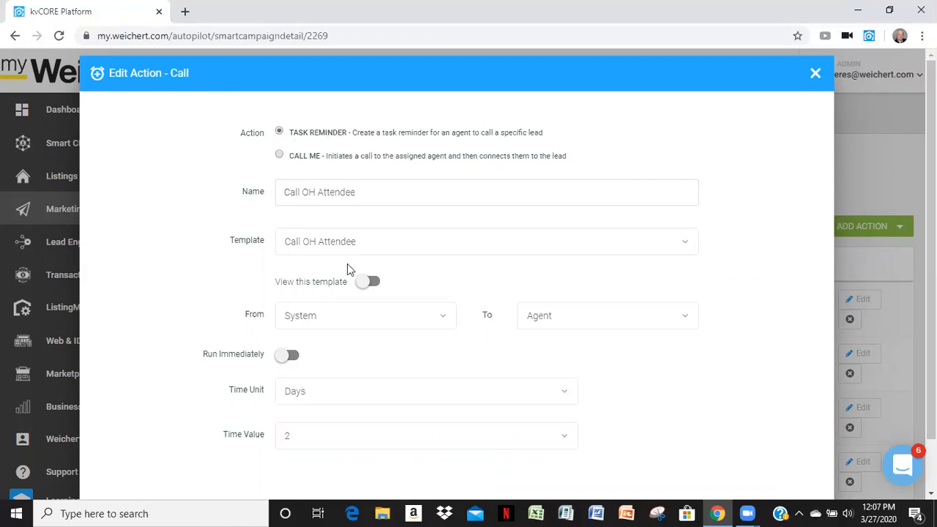
pyautogui.click(372, 282)
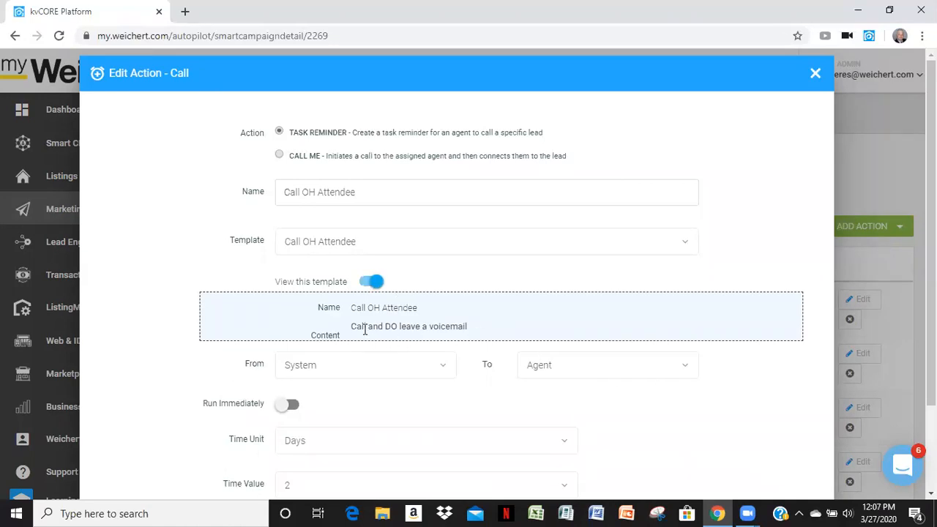
pyautogui.click(364, 285)
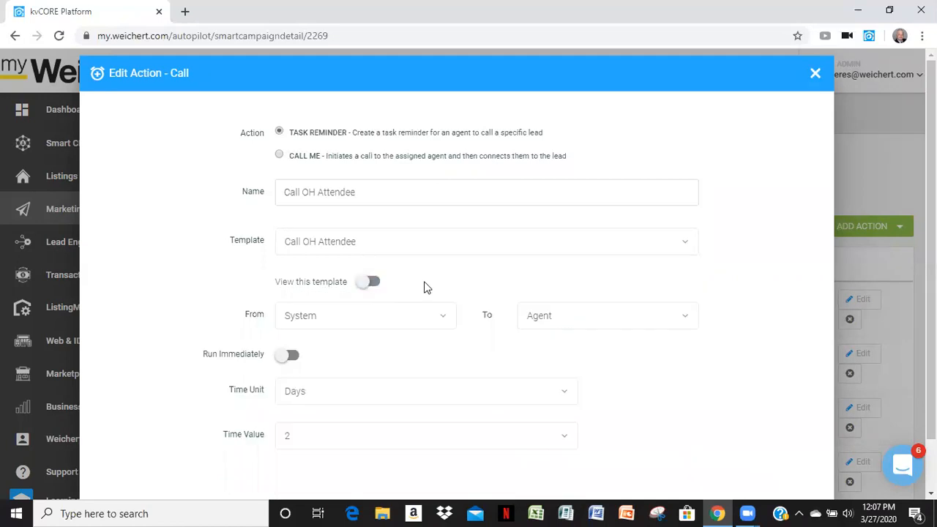
pyautogui.click(815, 73)
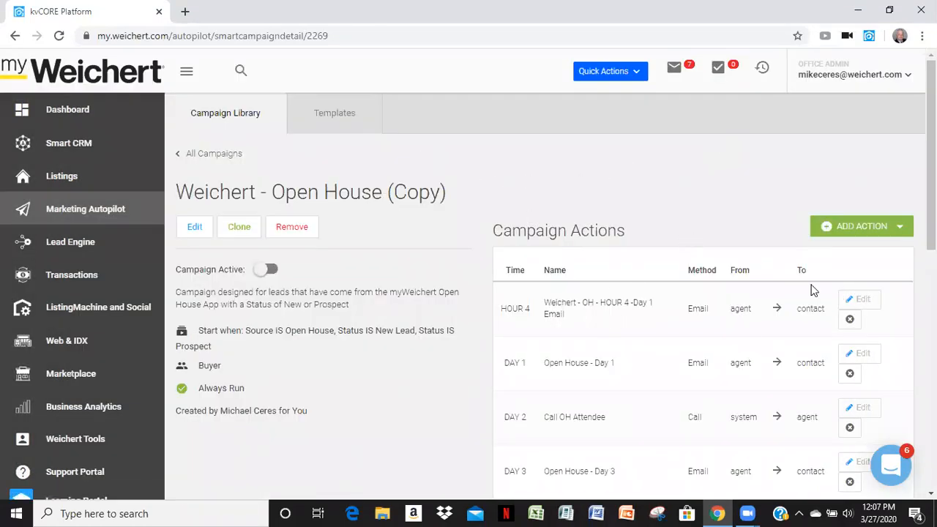
# Review the remaining scheduled actions of the Weichert - Open House (Copy) campaign through Day 120
pyautogui.scroll(-2, 875, 315)
pyautogui.scroll(-3, 883, 277)
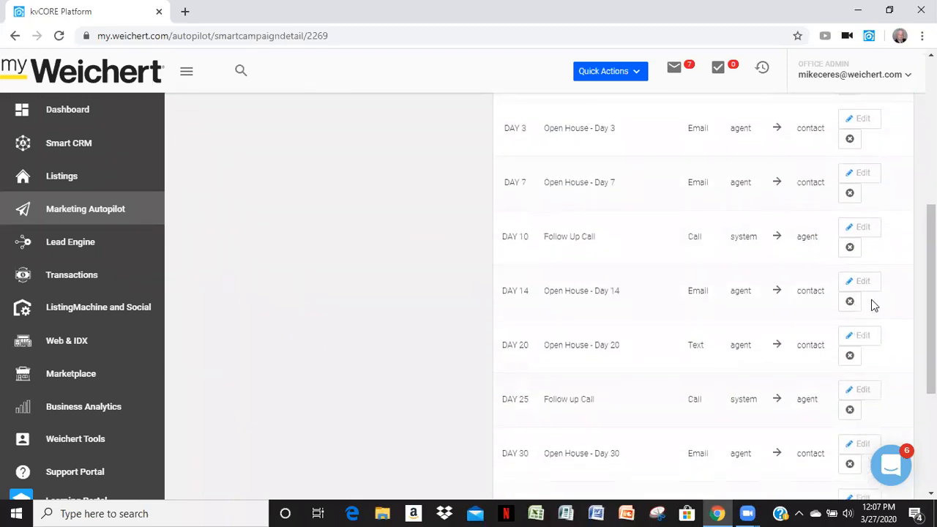
pyautogui.scroll(5, 872, 302)
pyautogui.scroll(-2, 861, 315)
pyautogui.scroll(-5, 858, 319)
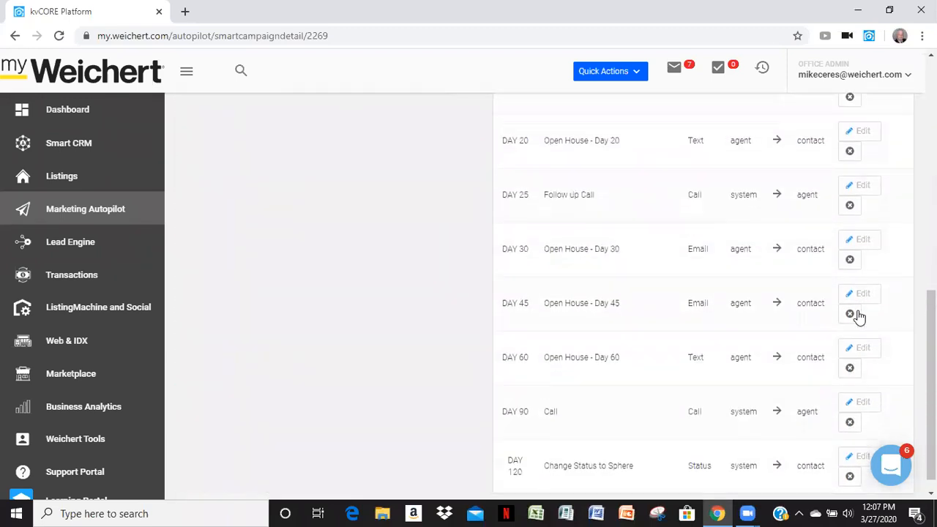
pyautogui.scroll(8, 856, 318)
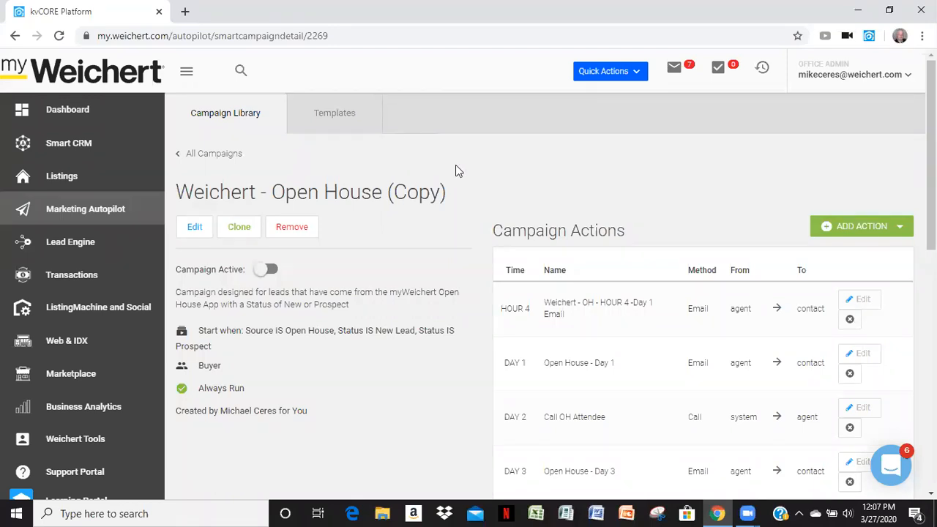